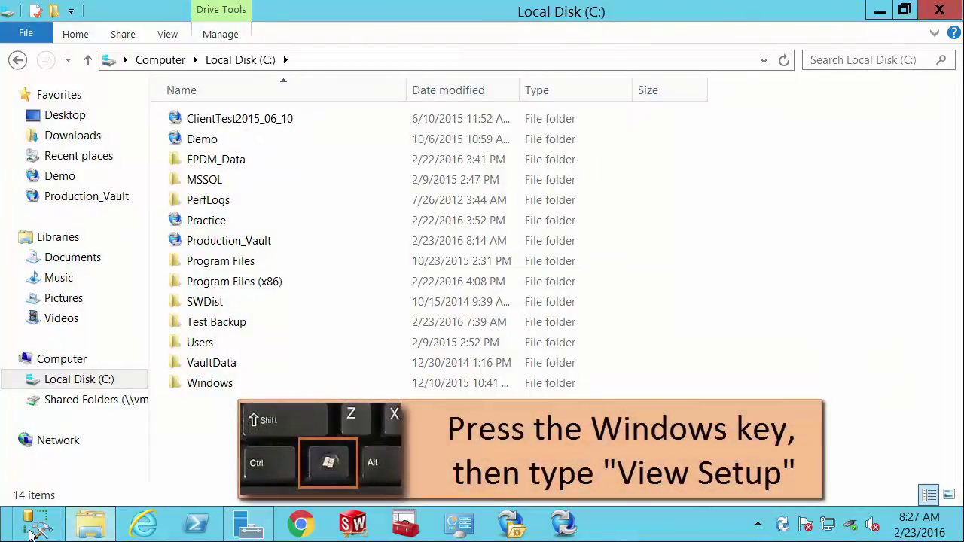
Launch View Setup by searching 'view' from the Windows Start screen.
{"action": "left_click", "coordinate": [11, 536]}
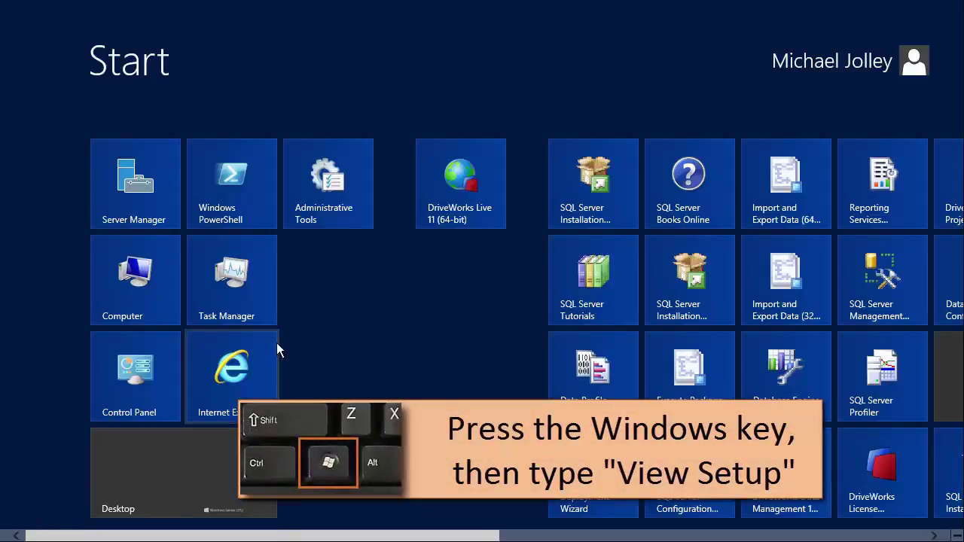
{"action": "type", "text": "view"}
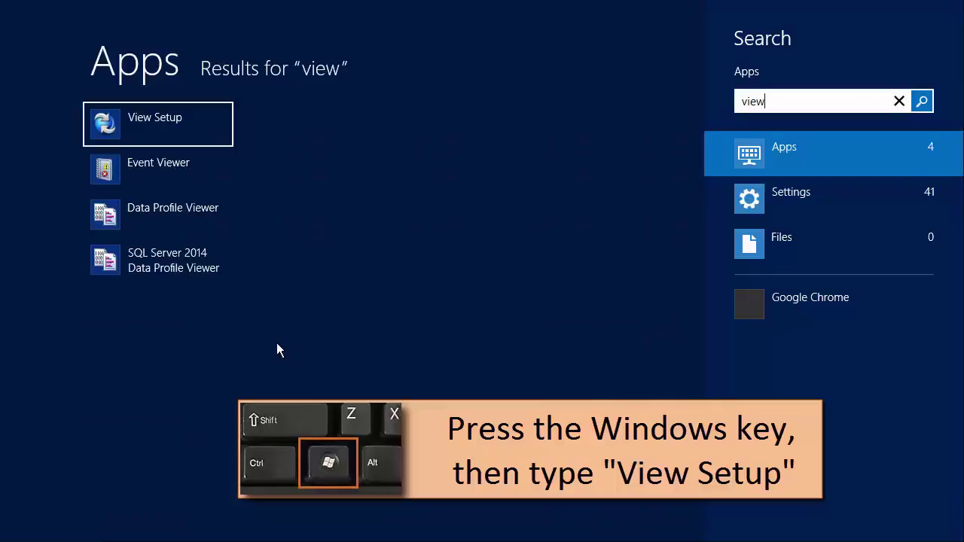
{"action": "left_click", "coordinate": [175, 129]}
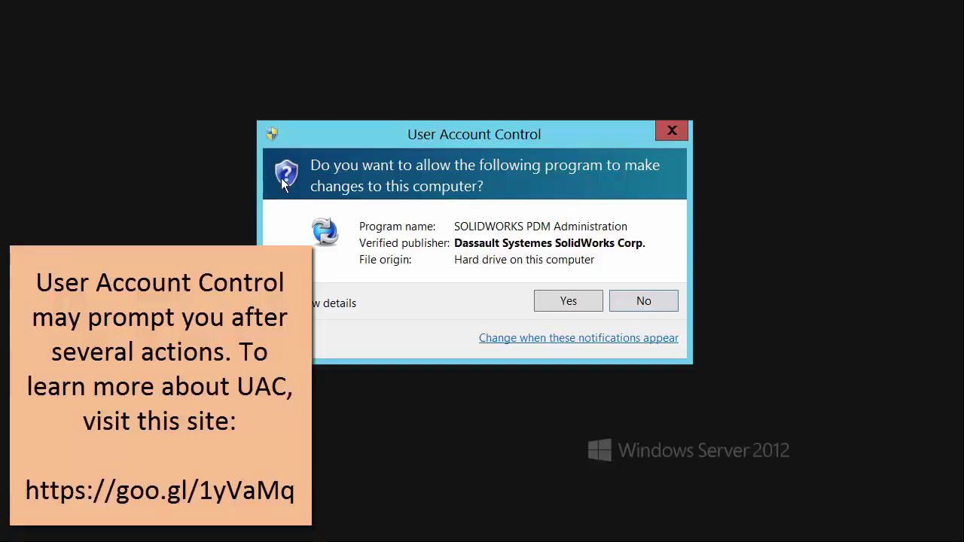
Approve administrator access and select the MJSVR2012 archive server in View Setup.
{"action": "left_click", "coordinate": [550, 303]}
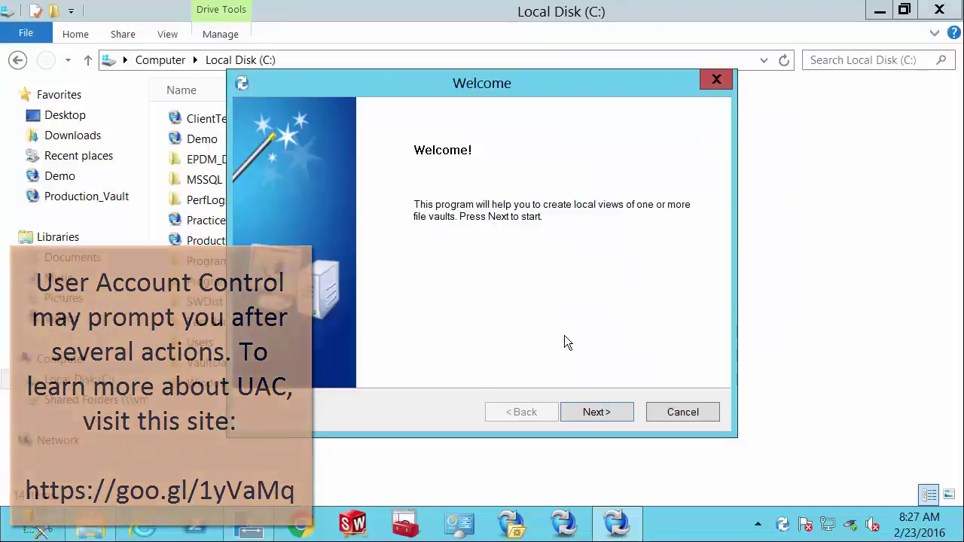
{"action": "left_click", "coordinate": [600, 411]}
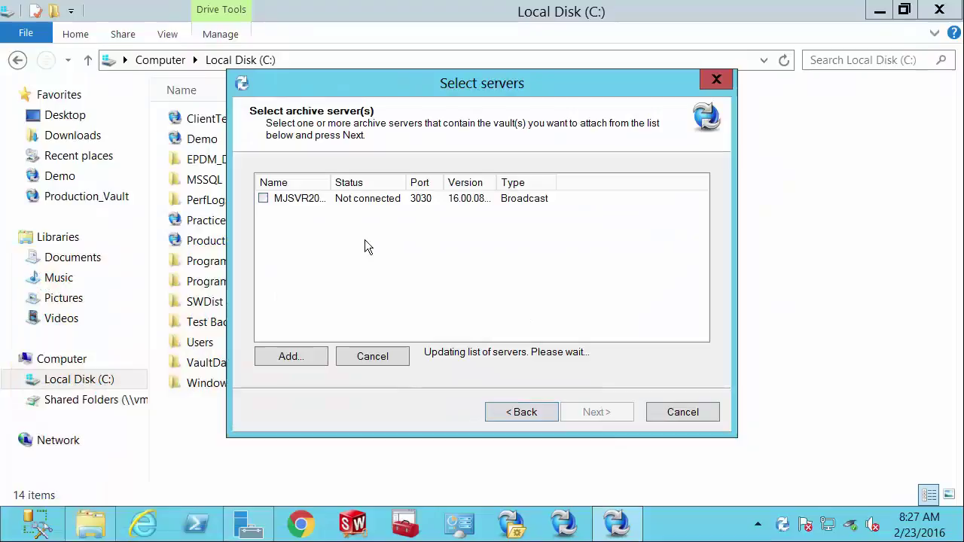
{"action": "left_click_drag", "start_coordinate": [332, 182], "coordinate": [370, 183]}
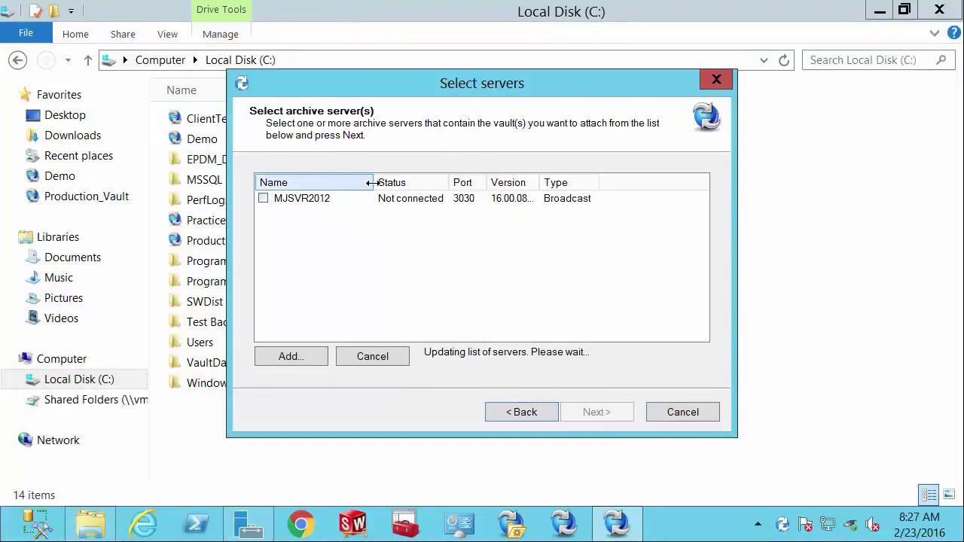
{"action": "left_click", "coordinate": [263, 199]}
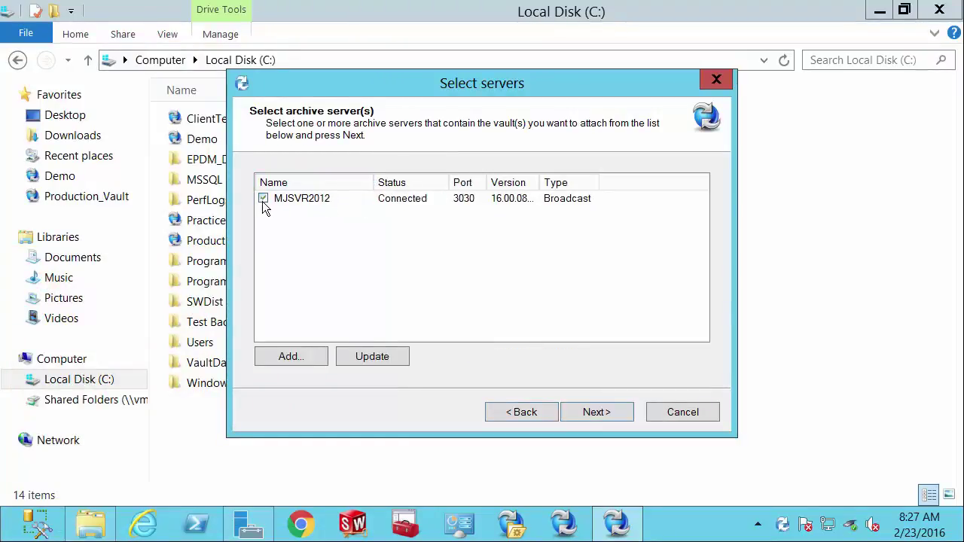
{"action": "left_click", "coordinate": [601, 414]}
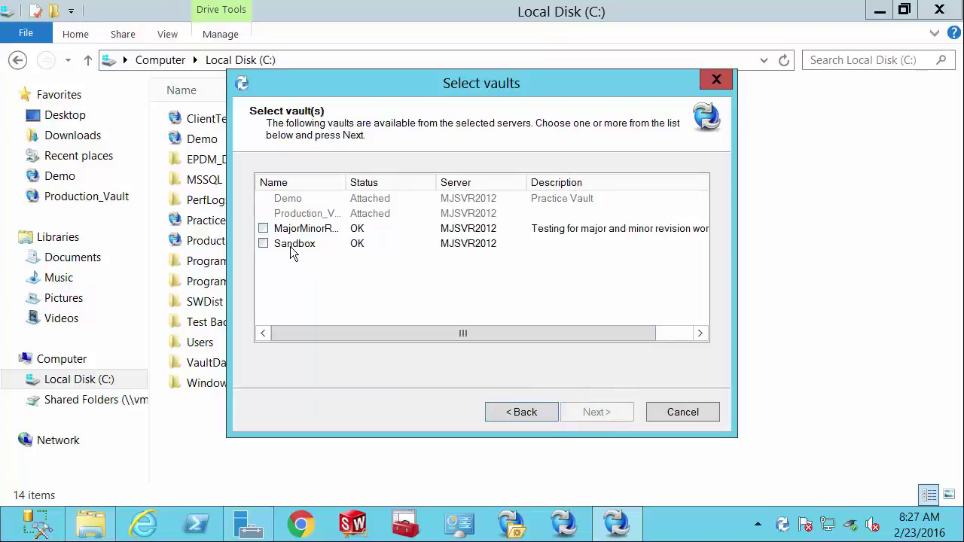
Create a local view of the Sandbox vault at C:\ and close the wizard.
{"action": "left_click", "coordinate": [263, 244]}
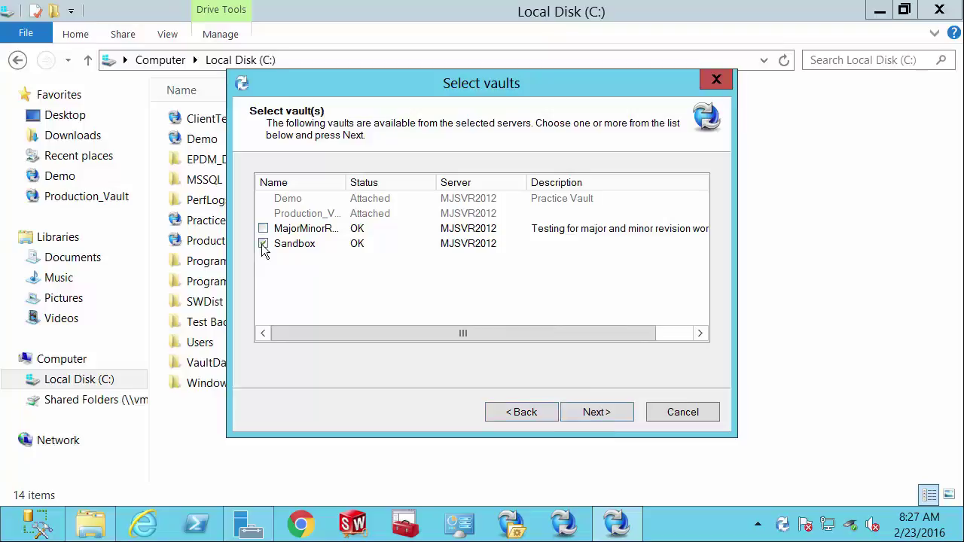
{"action": "left_click", "coordinate": [595, 412]}
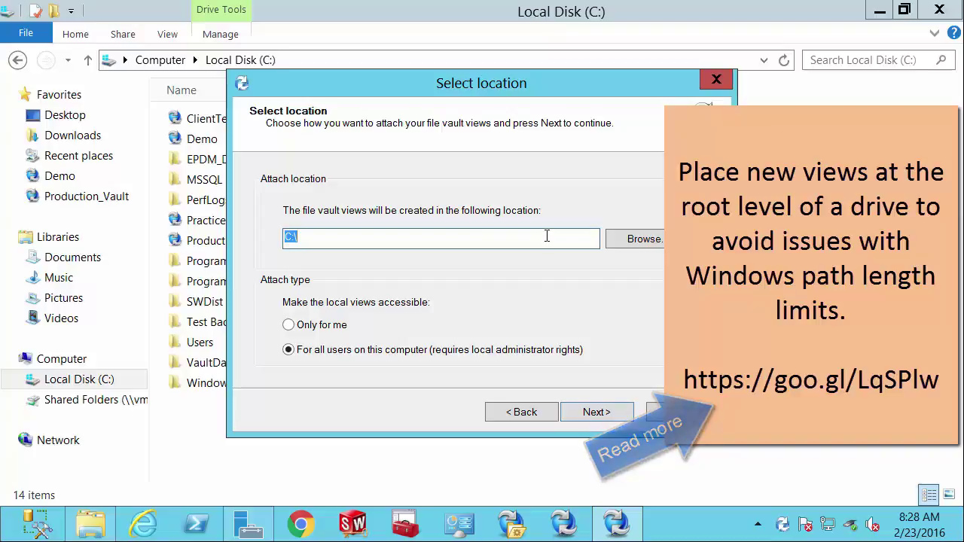
{"action": "left_click", "coordinate": [596, 412]}
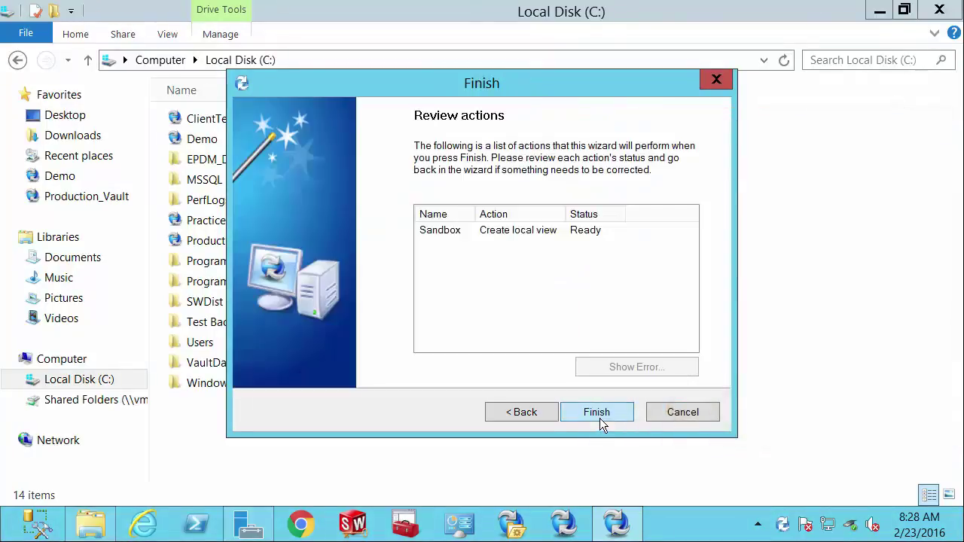
{"action": "left_click", "coordinate": [596, 412]}
{"action": "left_click", "coordinate": [601, 418]}
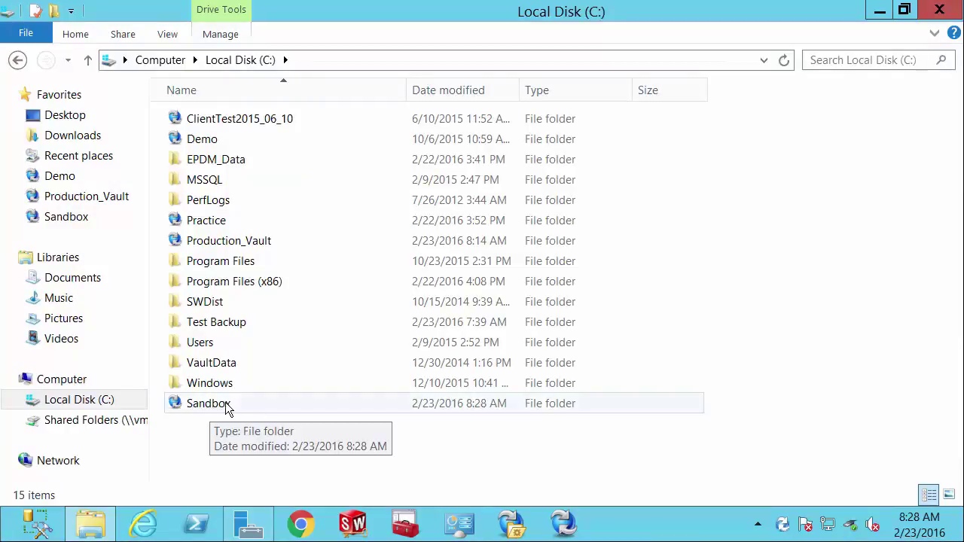
Log in to the Sandbox vault with the account password, then return to Local Disk (C:).
{"action": "double_click", "coordinate": [225, 403]}
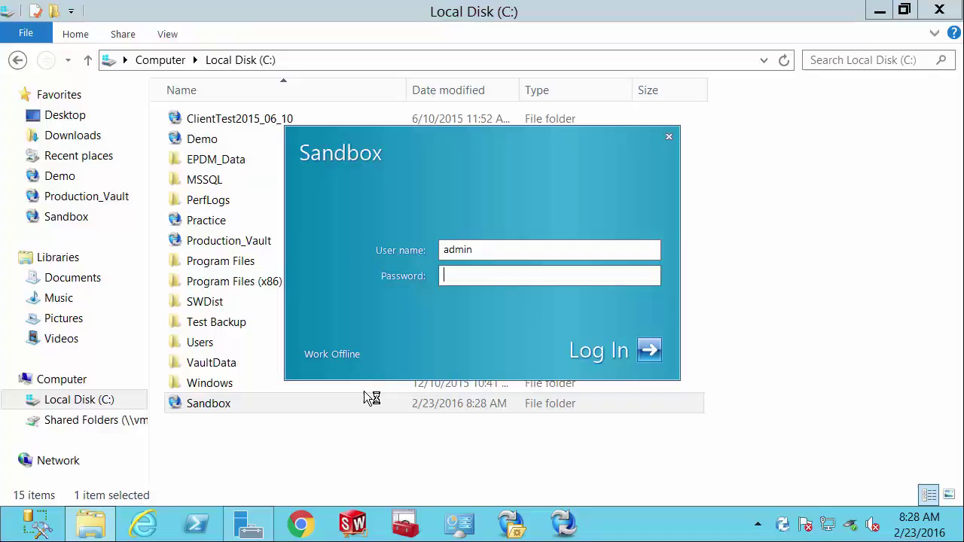
{"action": "type", "text": "admin"}
{"action": "key", "text": "Return"}
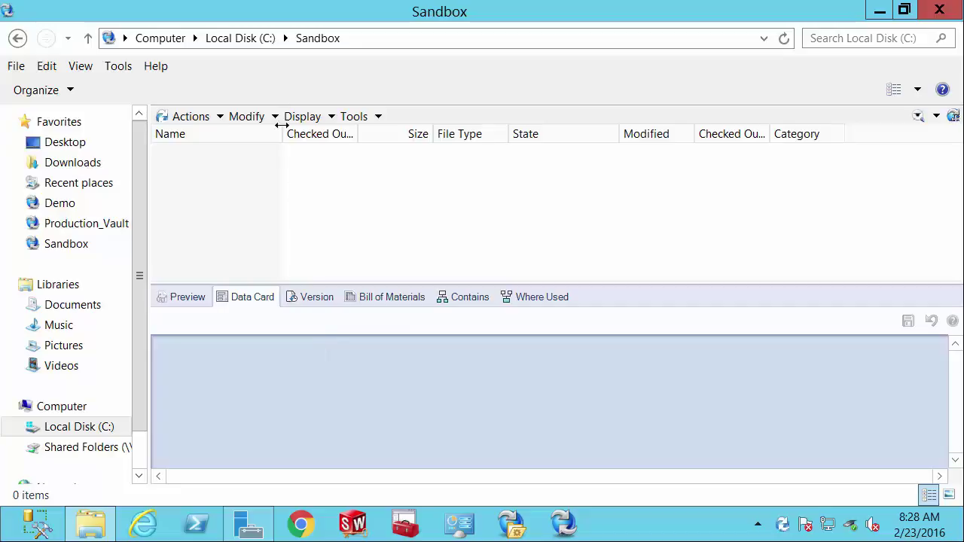
{"action": "left_click", "coordinate": [256, 38]}
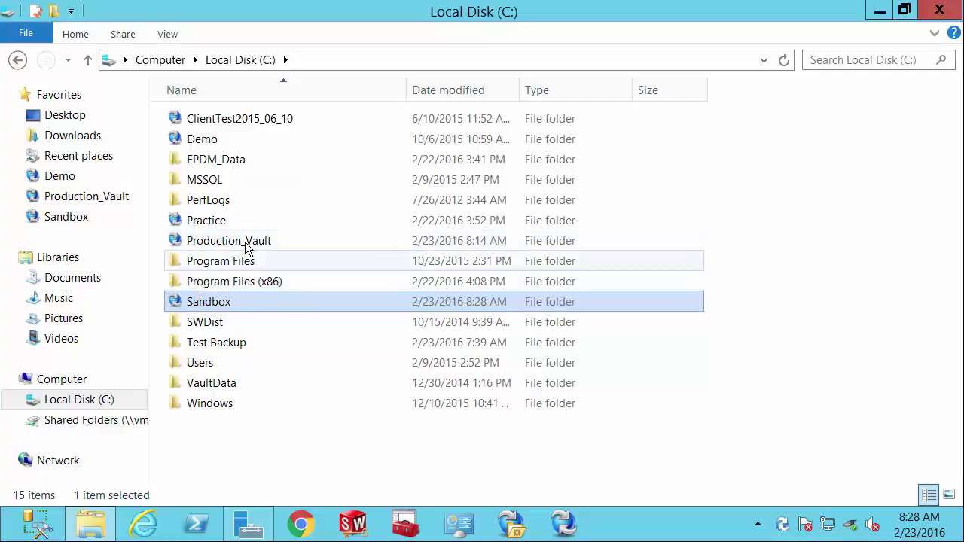
Delete the Sandbox file vault view along with its cached local files, approving administrator access.
{"action": "right_click", "coordinate": [226, 309]}
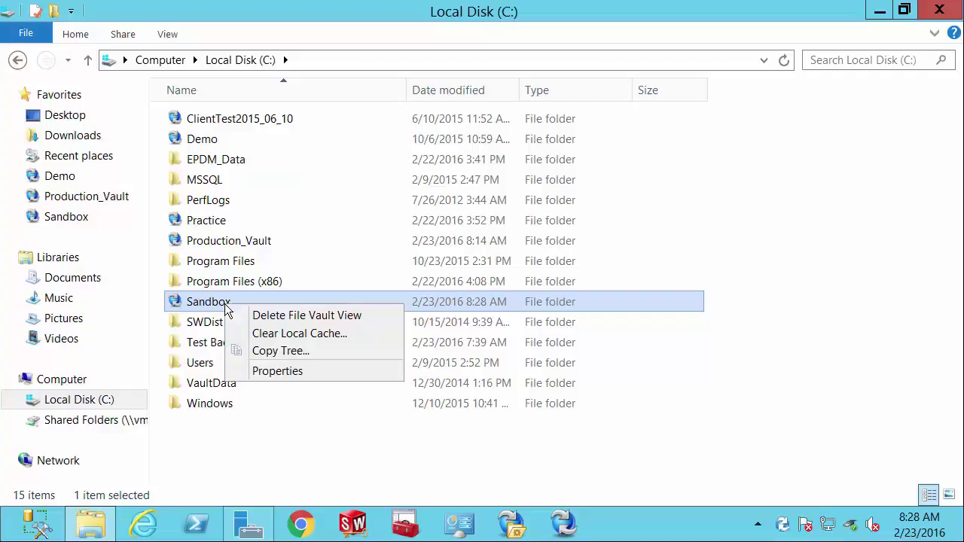
{"action": "left_click", "coordinate": [266, 314]}
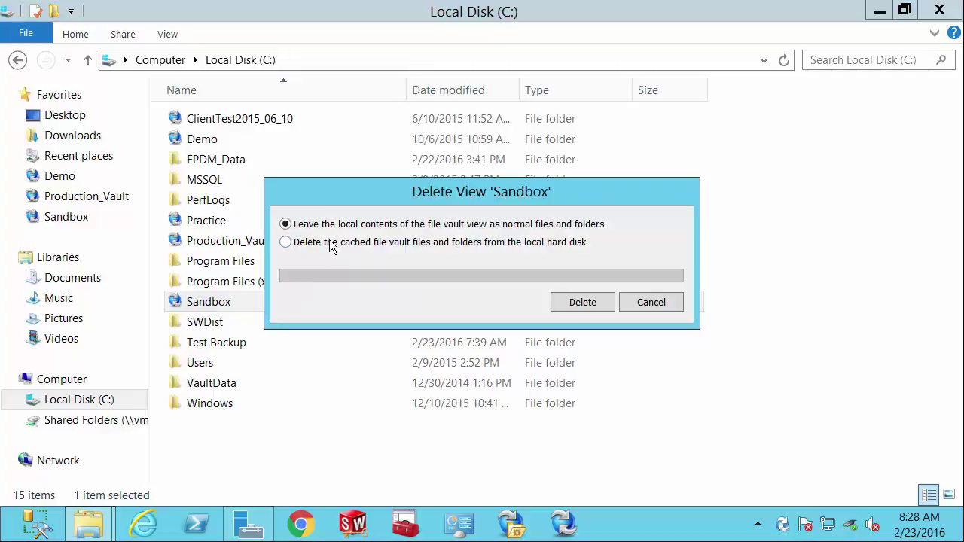
{"action": "left_click", "coordinate": [331, 247]}
{"action": "left_click", "coordinate": [581, 306]}
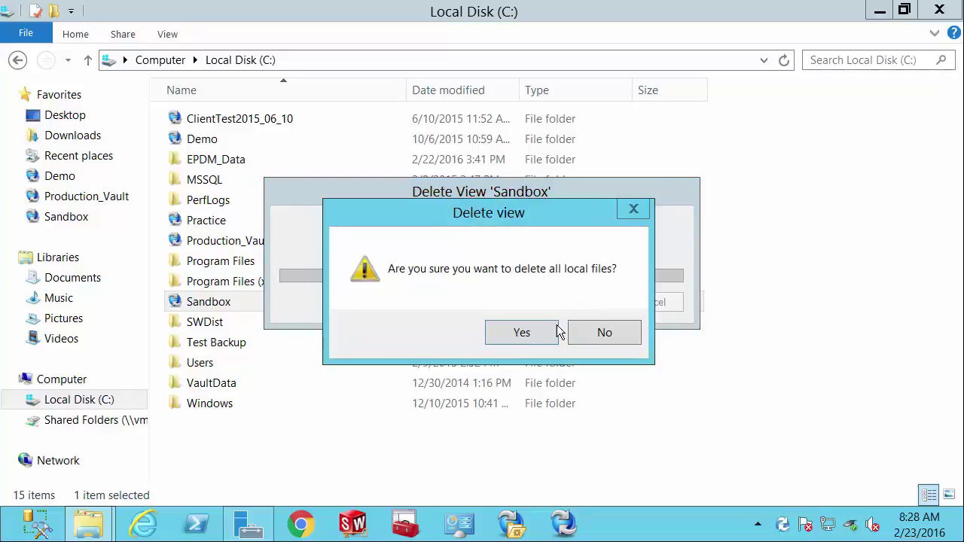
{"action": "left_click", "coordinate": [533, 333]}
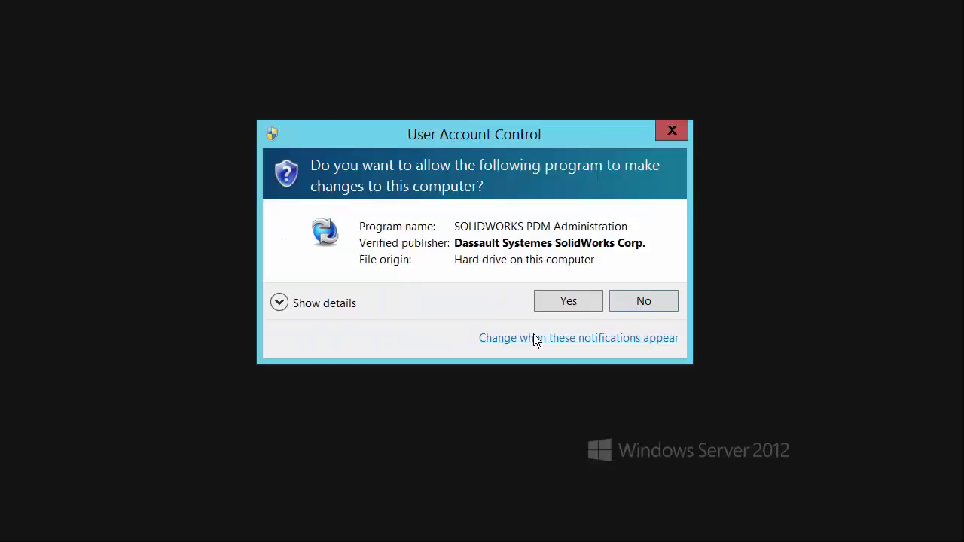
{"action": "left_click", "coordinate": [564, 302]}
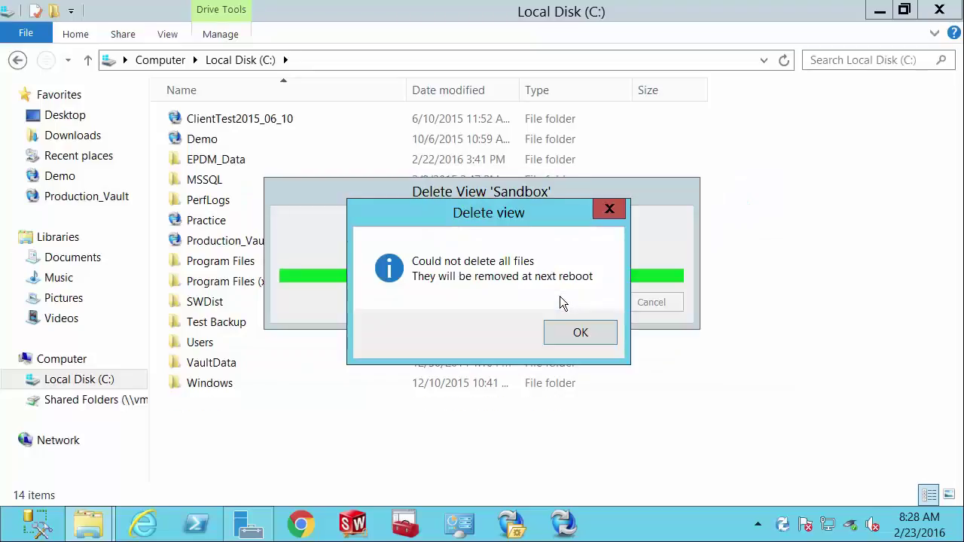
{"action": "left_click", "coordinate": [580, 335]}
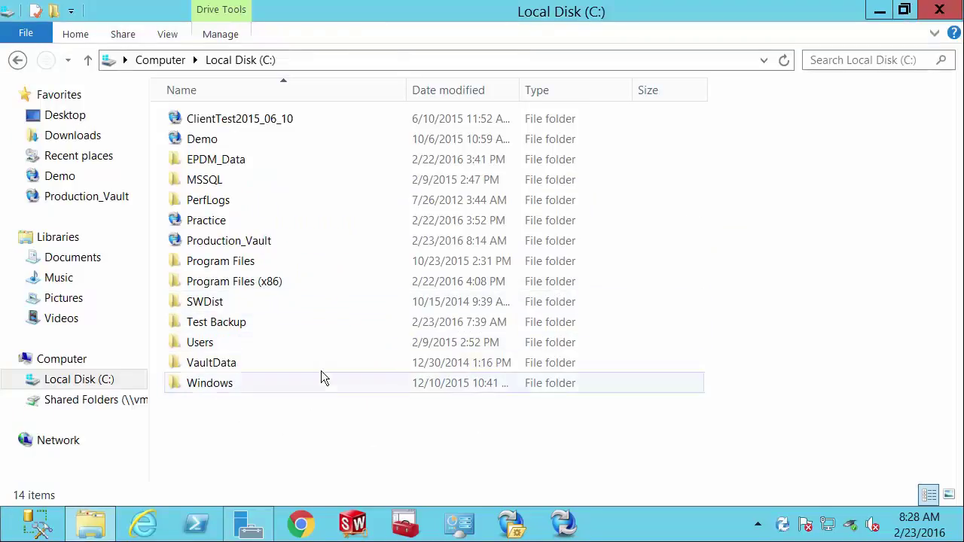
Review the refreshed Local Disk (C:) listing, now 15 items with Sandbox still present.
{"action": "mouse_move", "coordinate": [314, 329]}
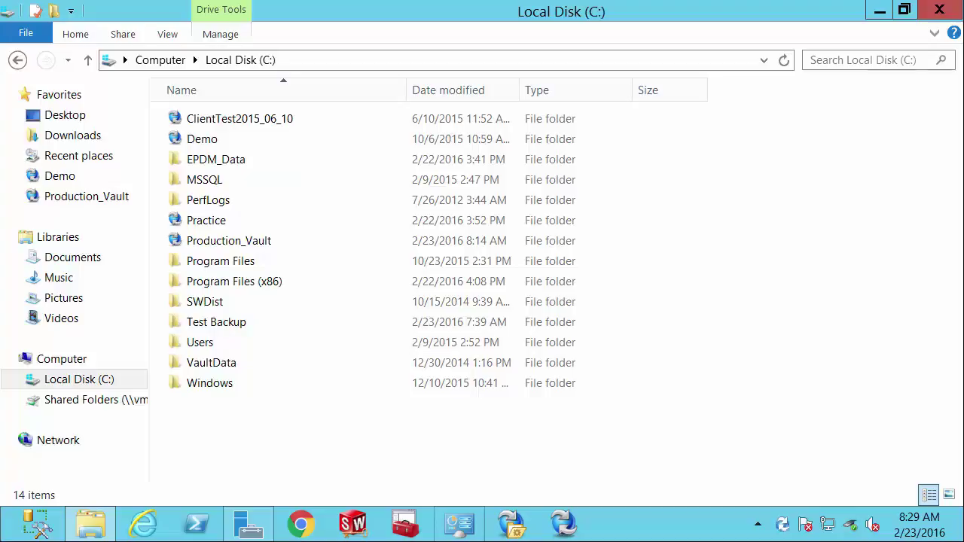
Start deleting the Production_Vault file vault view and its cached local files.
{"action": "right_click", "coordinate": [242, 249]}
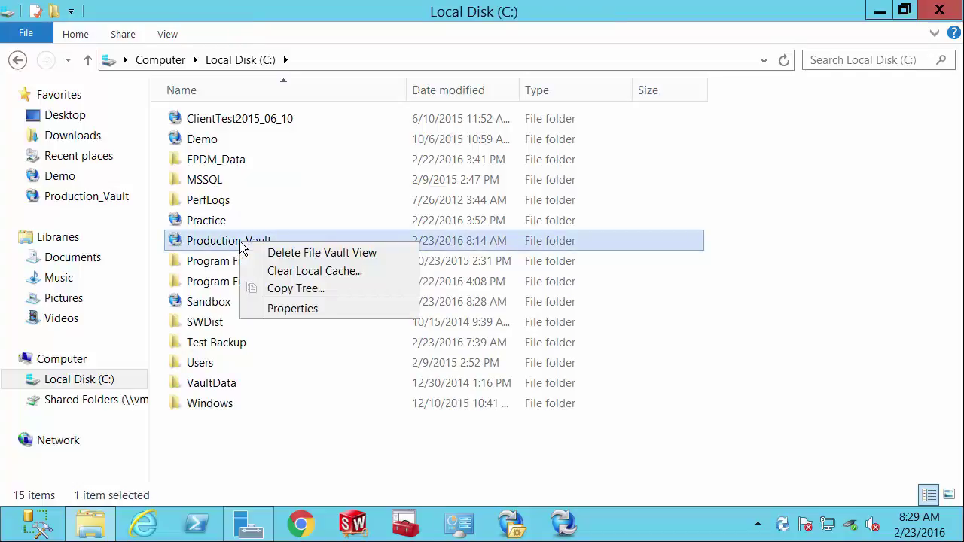
{"action": "left_click", "coordinate": [280, 253]}
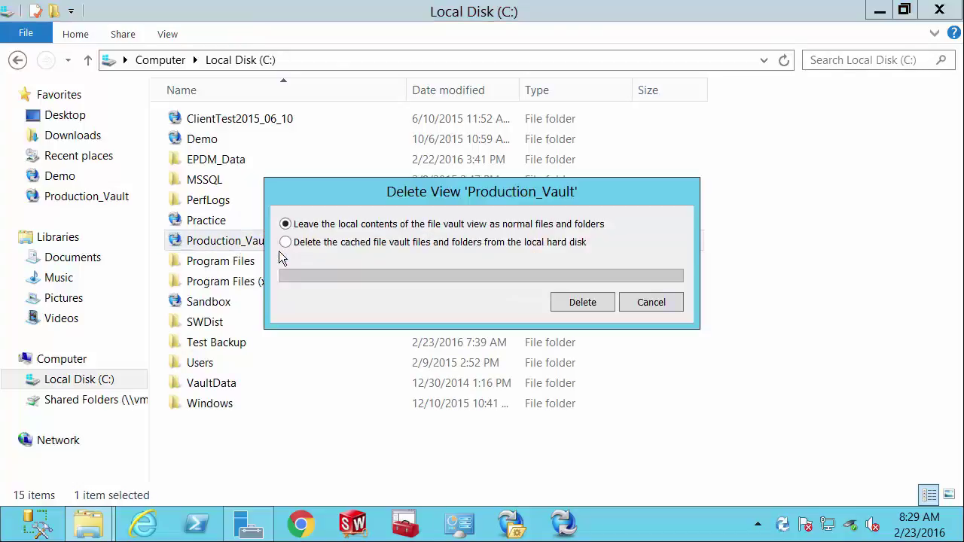
{"action": "left_click", "coordinate": [287, 243]}
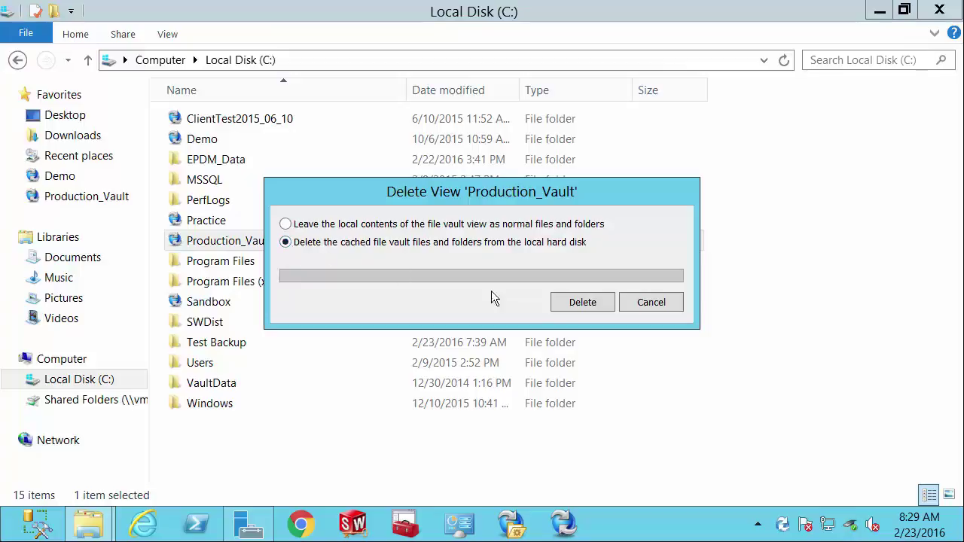
{"action": "left_click", "coordinate": [586, 302]}
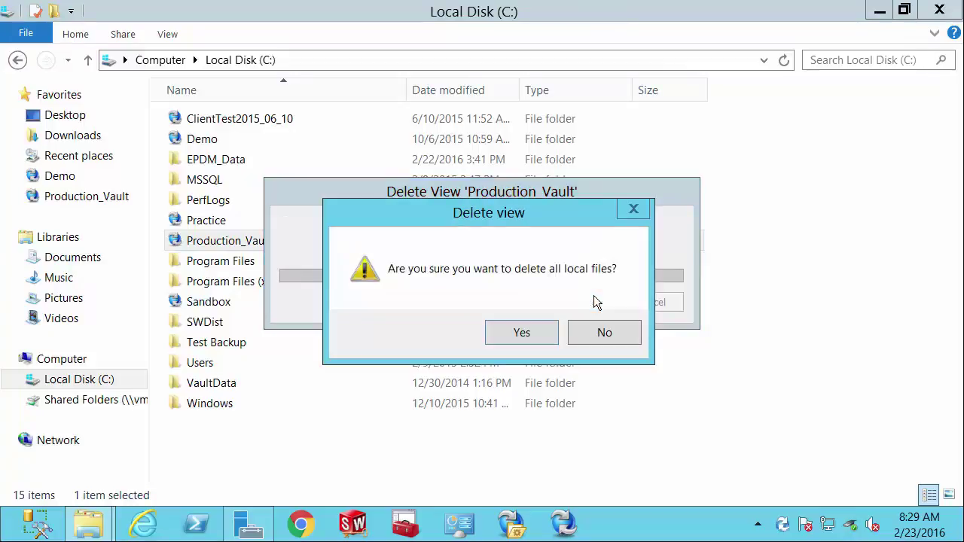
{"action": "left_click", "coordinate": [537, 333]}
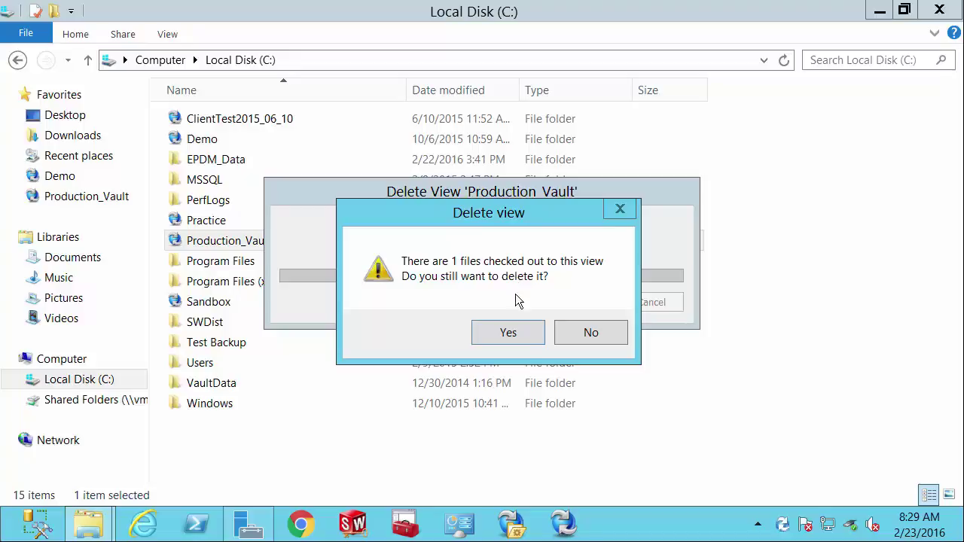
Check in Sample File.txt and complete the Production_Vault view deletion, approving administrator access.
{"action": "left_click", "coordinate": [525, 343]}
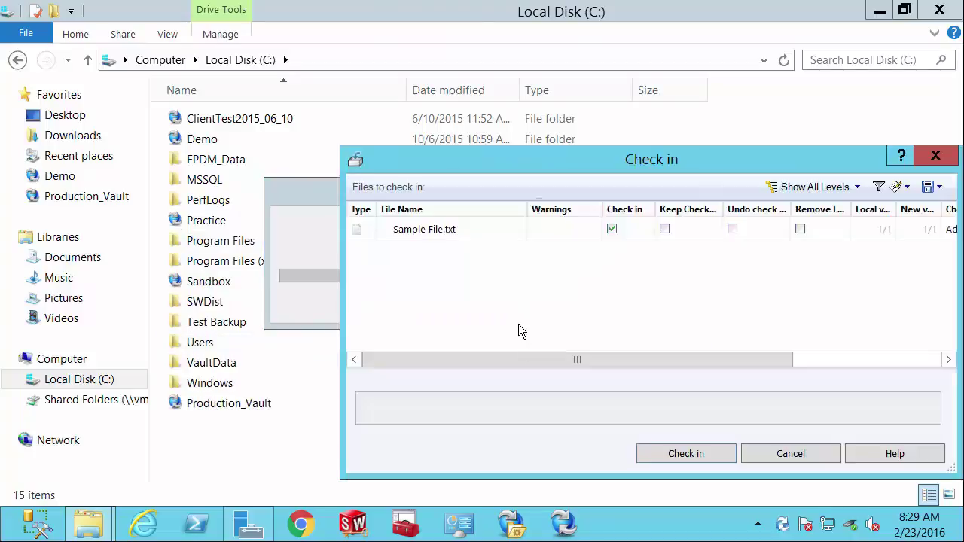
{"action": "left_click_drag", "start_coordinate": [625, 159], "coordinate": [469, 107]}
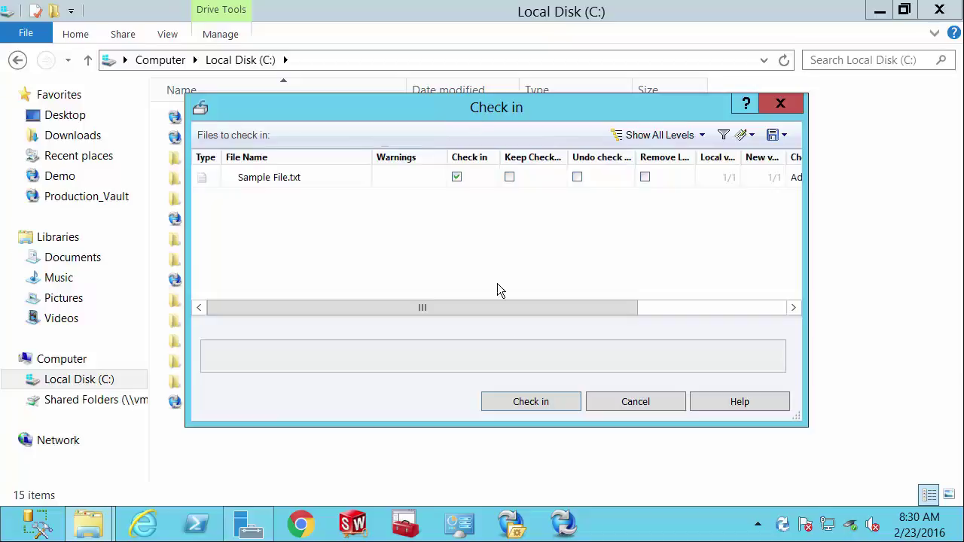
{"action": "left_click", "coordinate": [543, 404]}
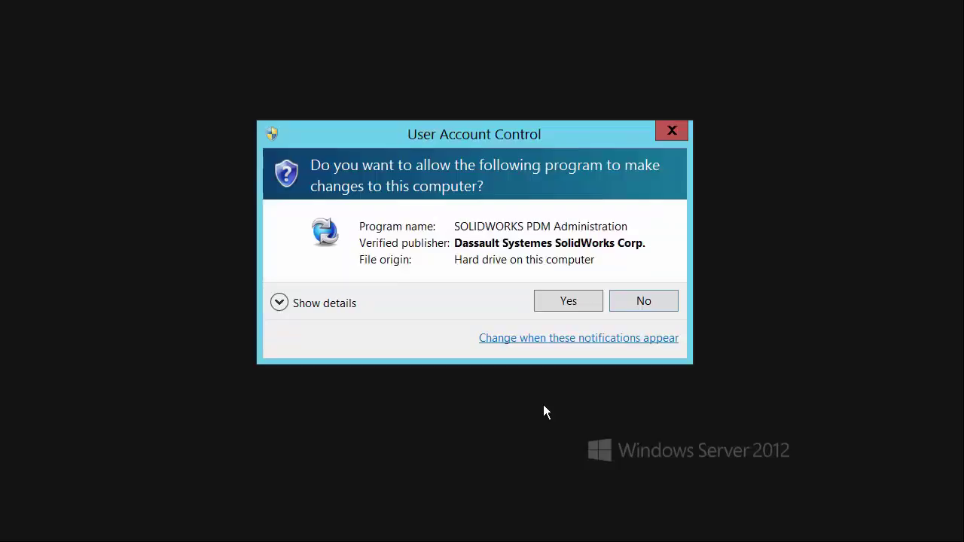
{"action": "left_click", "coordinate": [566, 307]}
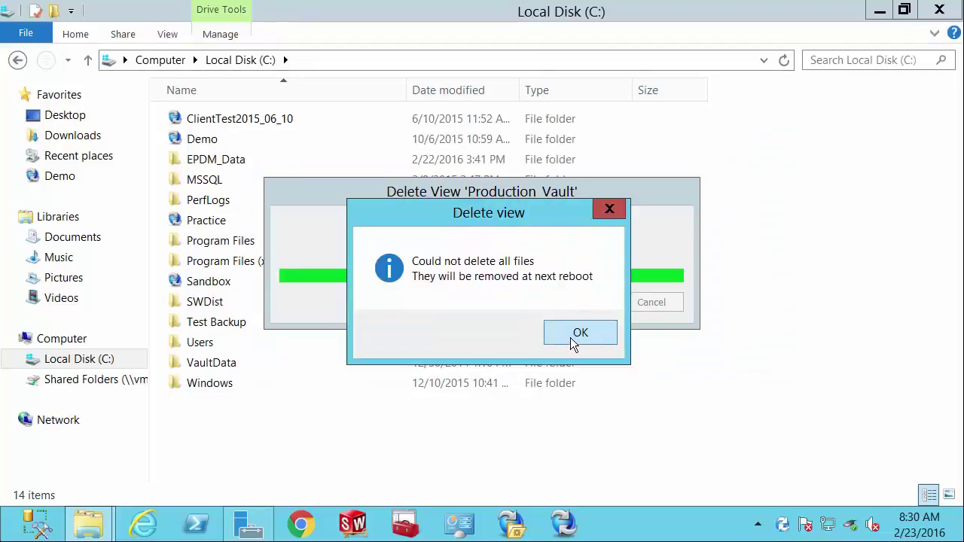
{"action": "left_click", "coordinate": [572, 337]}
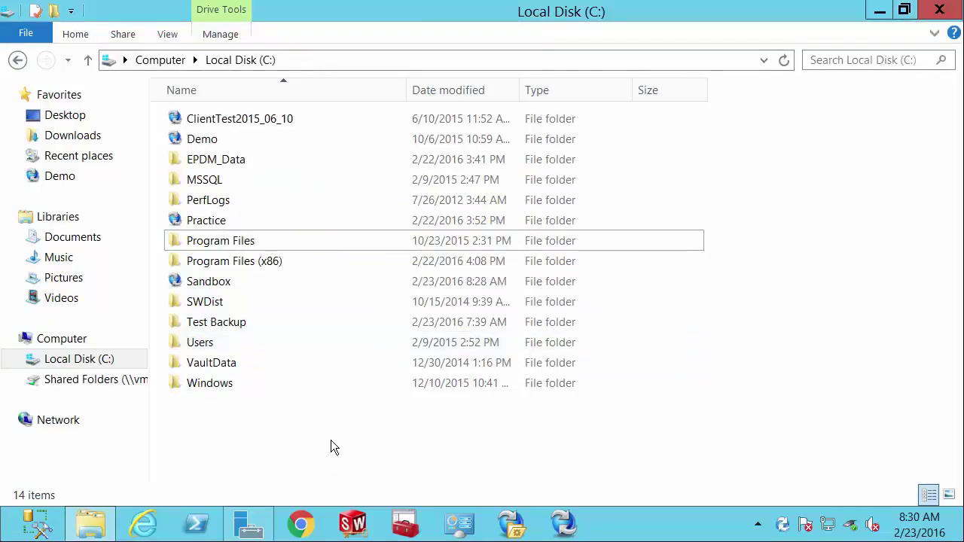